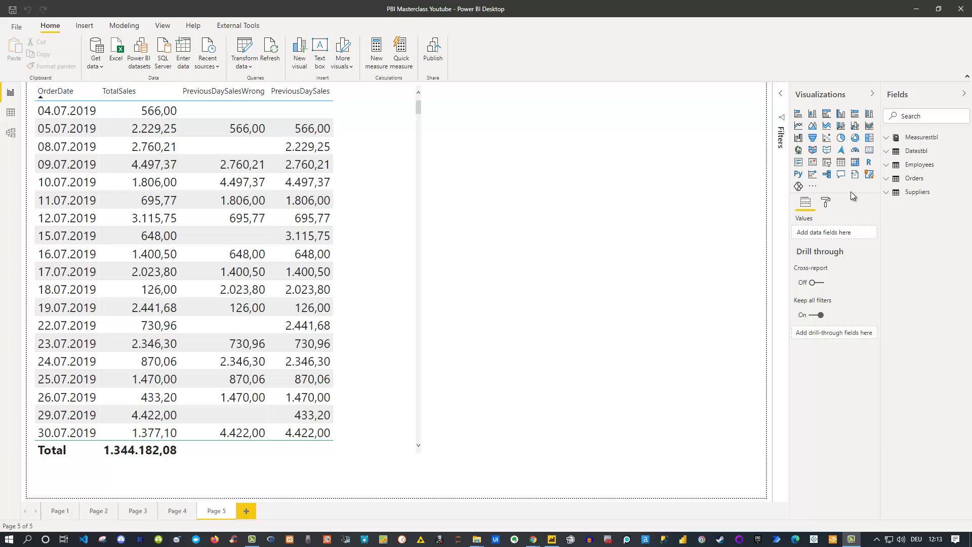
Import the Sunburst custom visual from AppSource into the report, with the gallery sorted by Recommended.
left_click(814, 188)
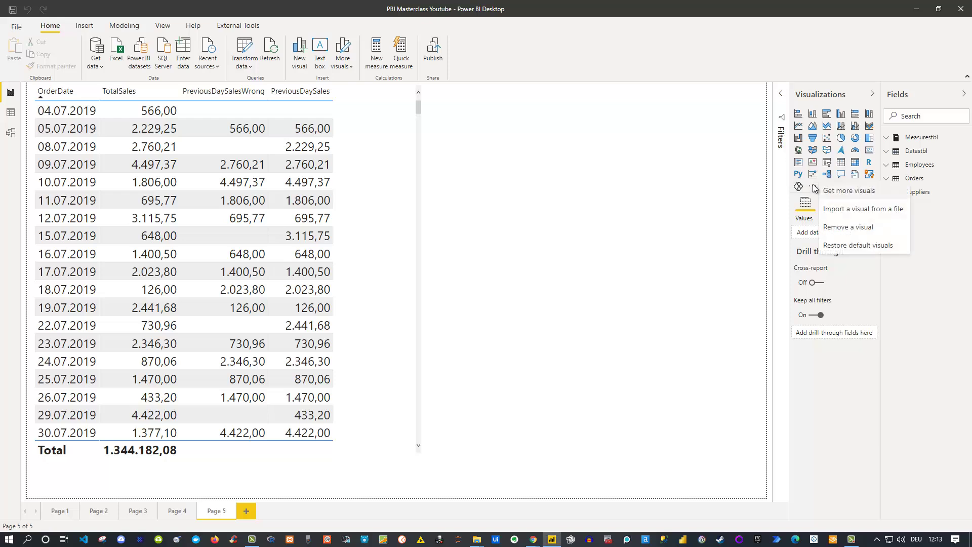
left_click(840, 191)
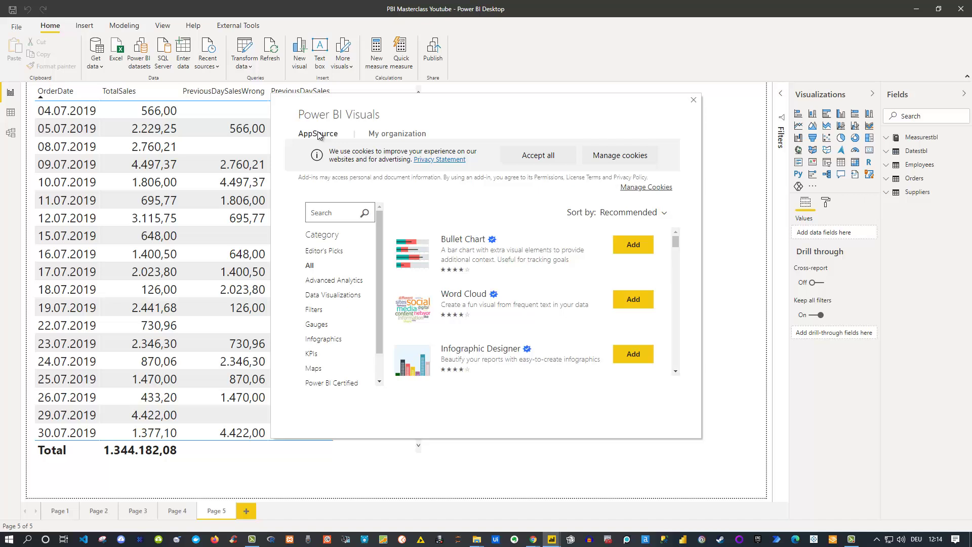
left_click(348, 134)
mouse_move(675, 239)
left_mouse_down()
mouse_move(676, 257)
mouse_move(677, 241)
left_mouse_up()
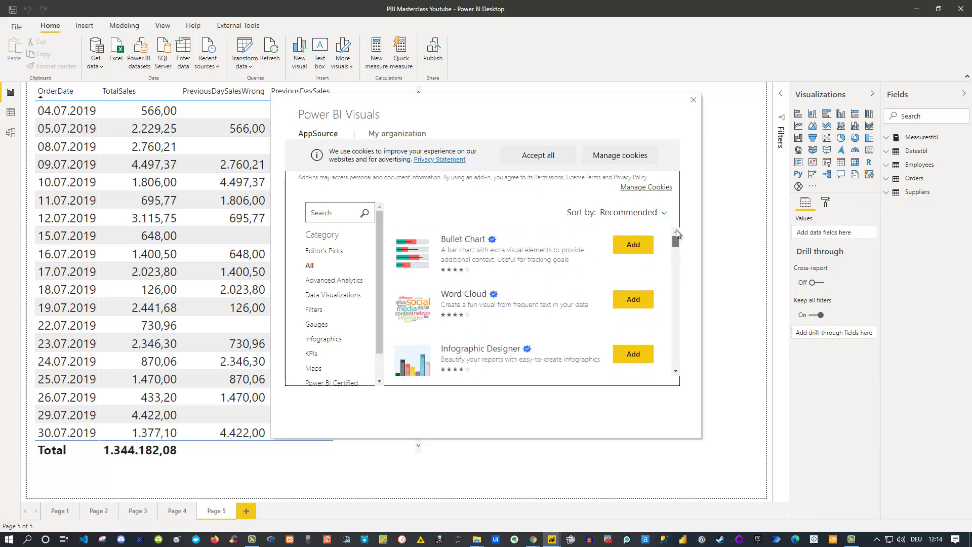
left_click(664, 213)
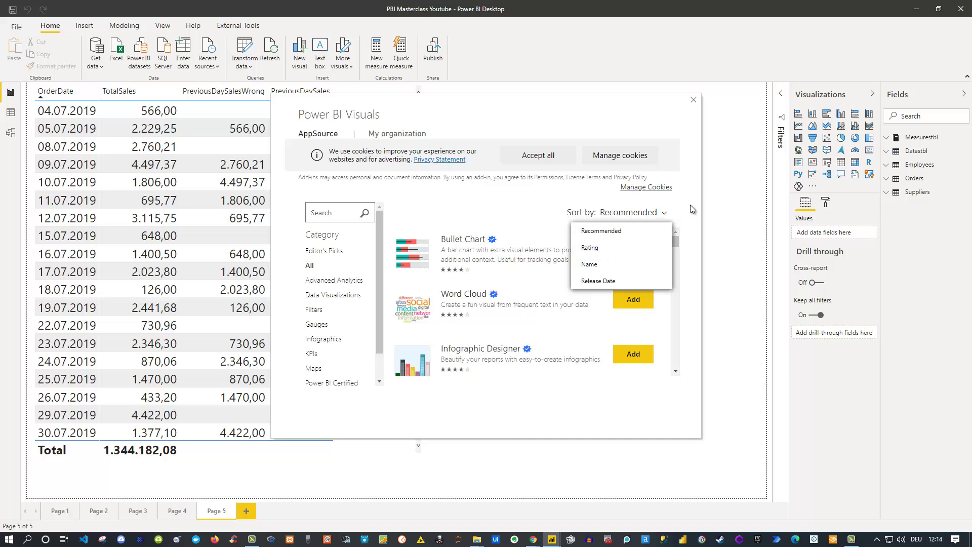
left_click(653, 231)
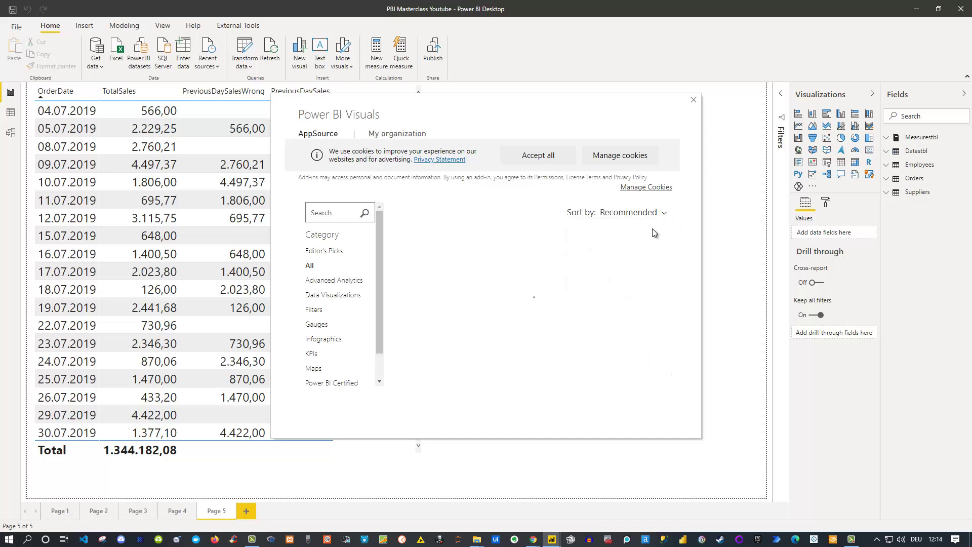
left_click_drag(676, 242, 669, 272)
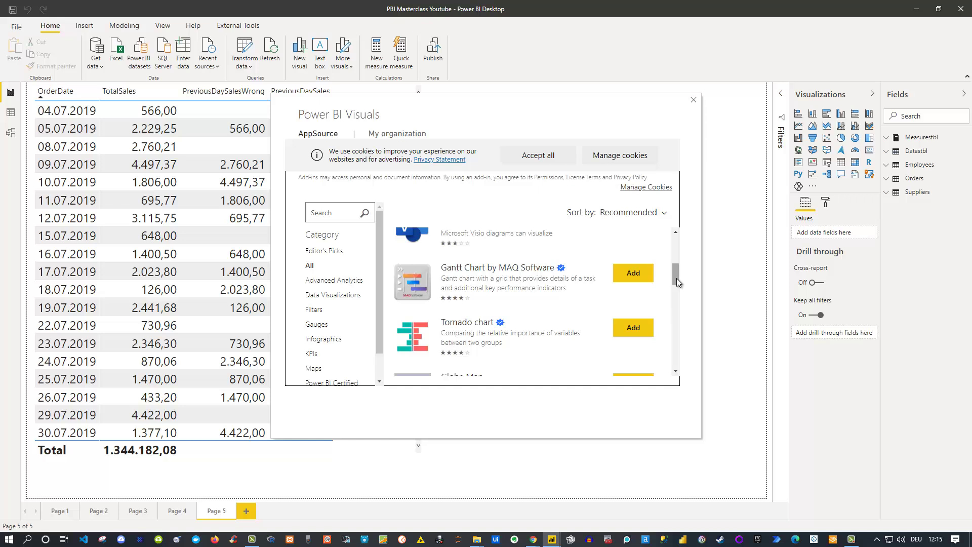
left_click_drag(677, 278, 679, 371)
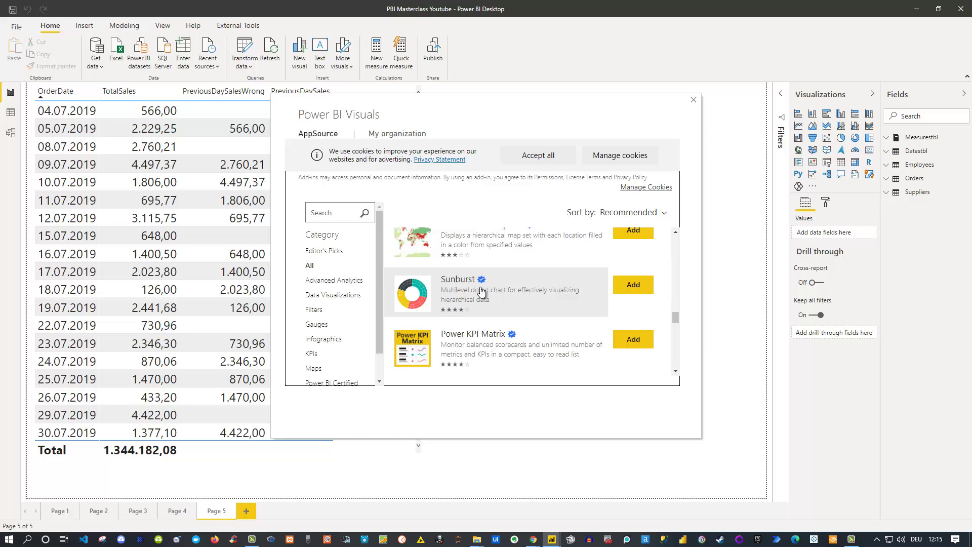
left_click(640, 287)
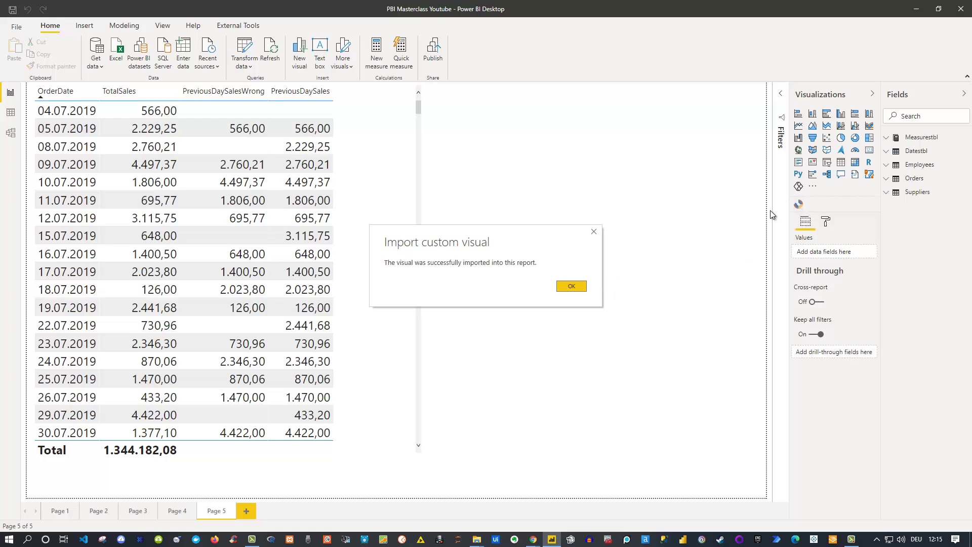
left_click(571, 287)
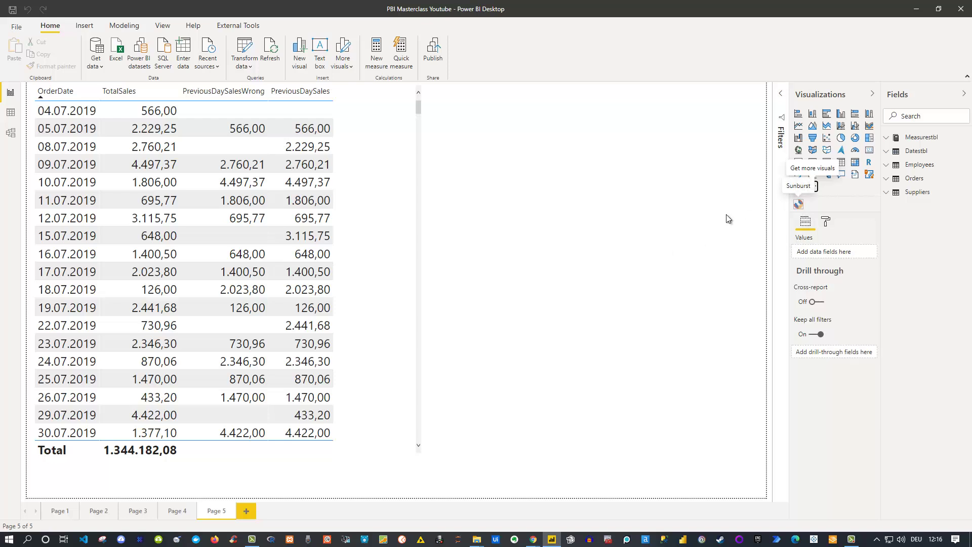
Add a Sunburst visual to Page 5 grouped by Category and Region from Orders, with TotalSales as its values.
left_click(799, 205)
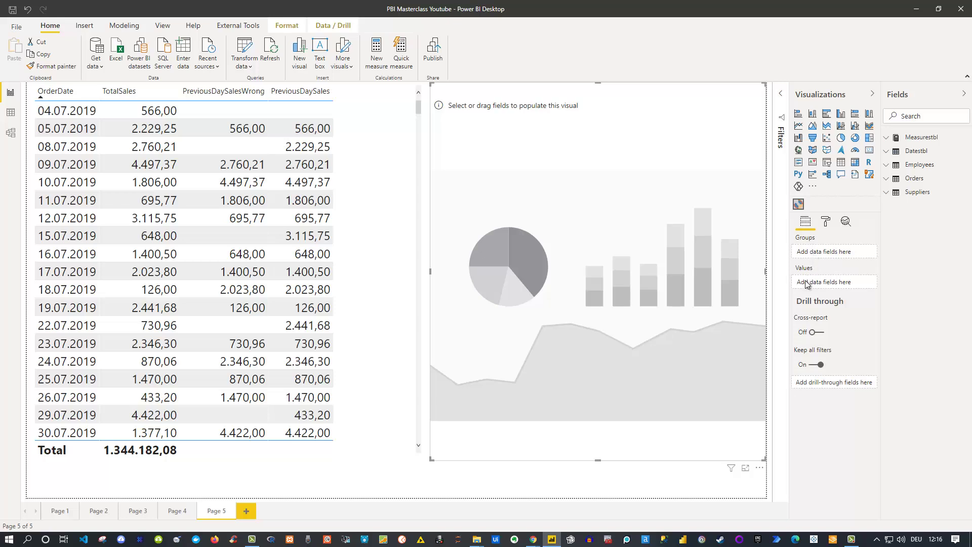
left_click(892, 180)
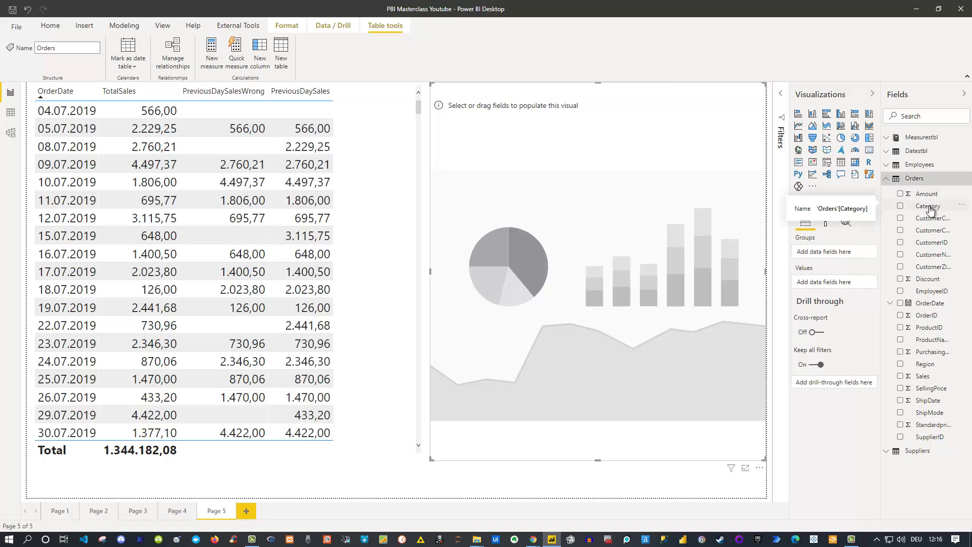
left_click(901, 207)
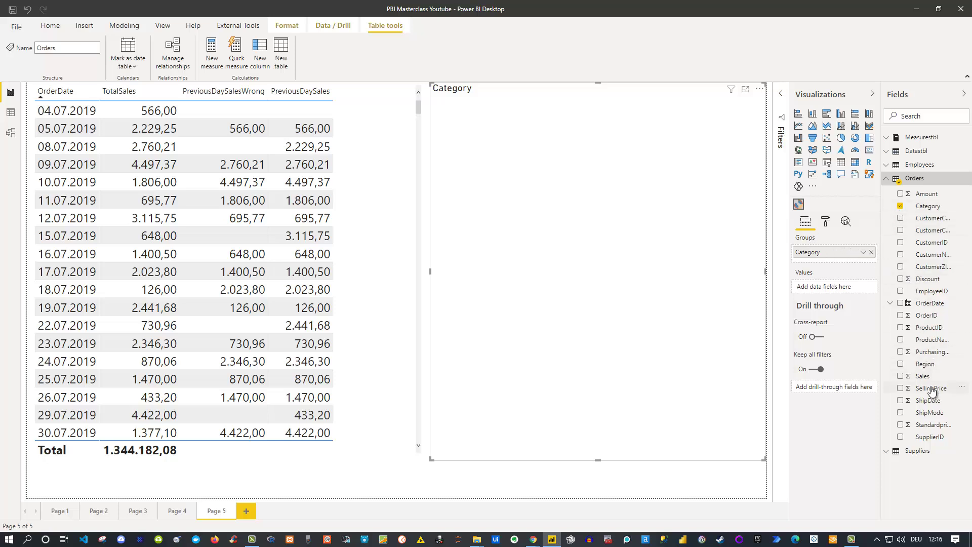
left_click(901, 364)
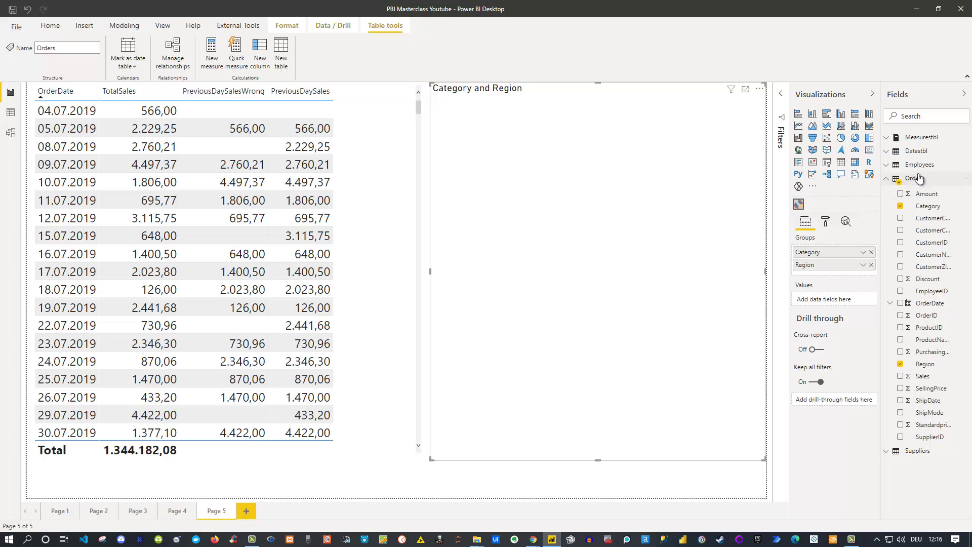
left_click(885, 140)
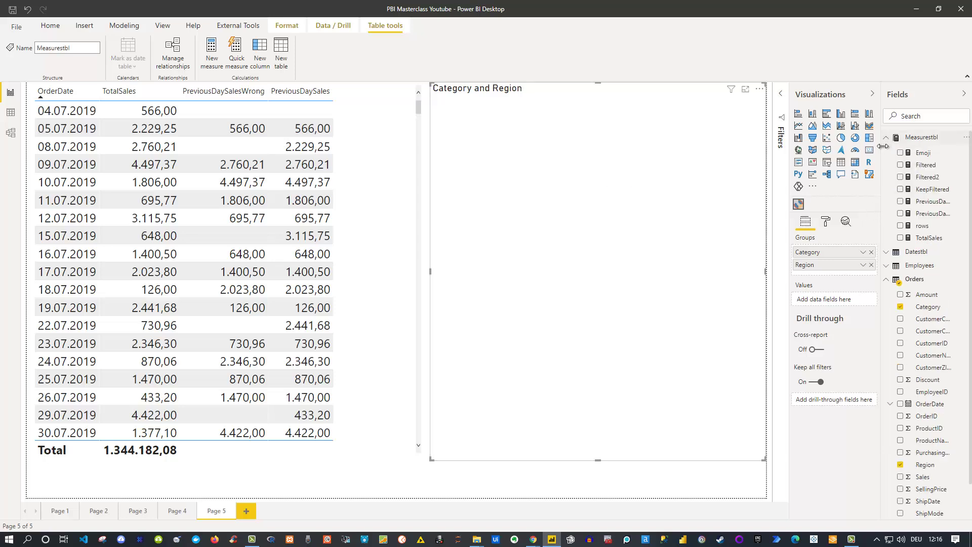
left_click(900, 238)
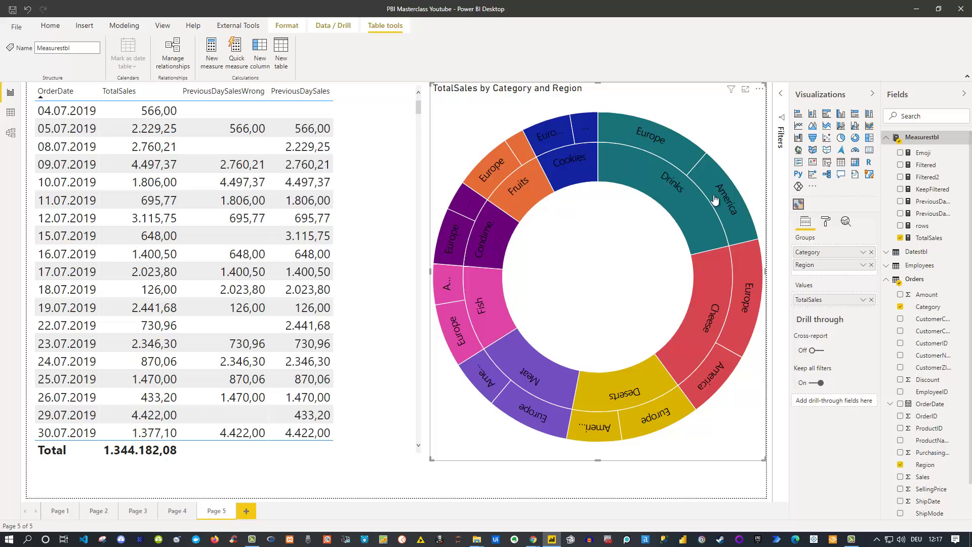
Examine the TotalSales tooltips of the category and region segments in the sunburst chart.
mouse_move(702, 172)
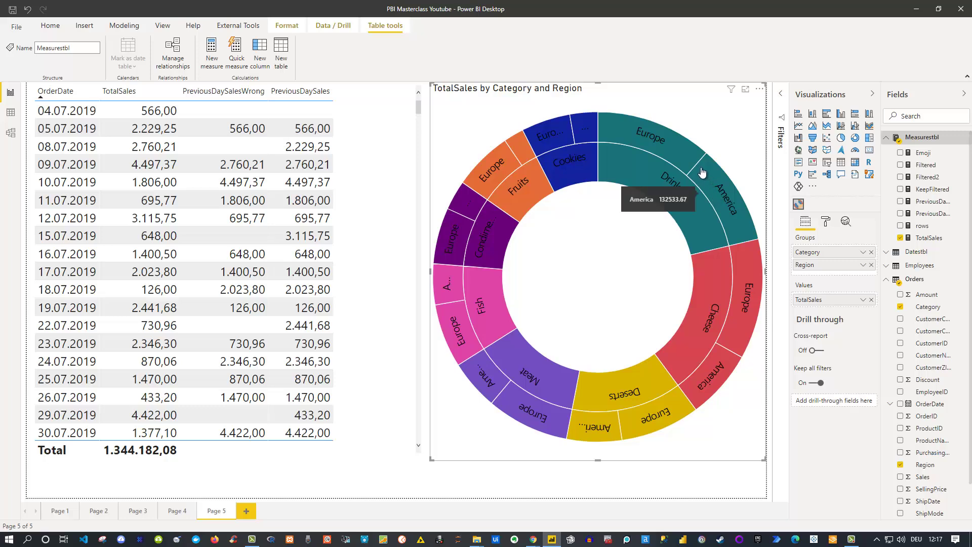
mouse_move(709, 263)
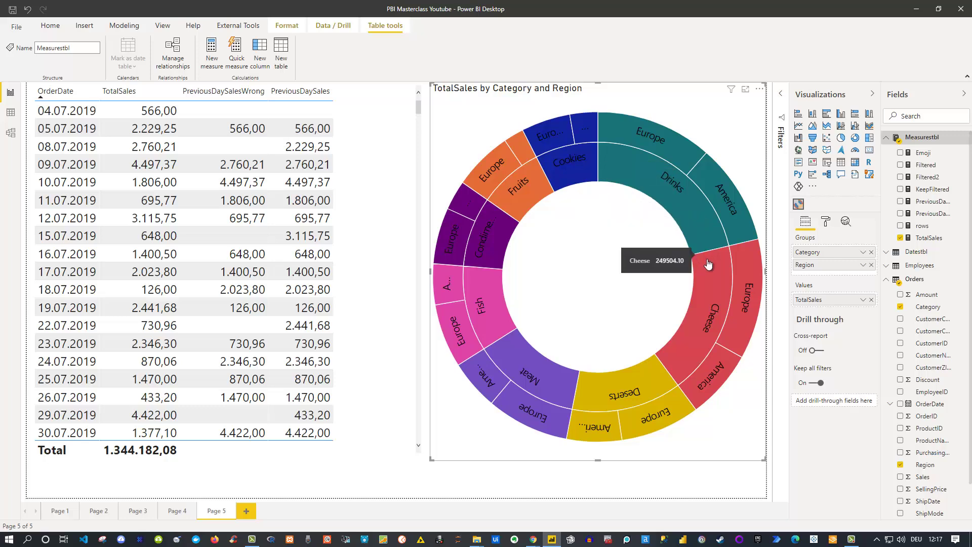
mouse_move(642, 375)
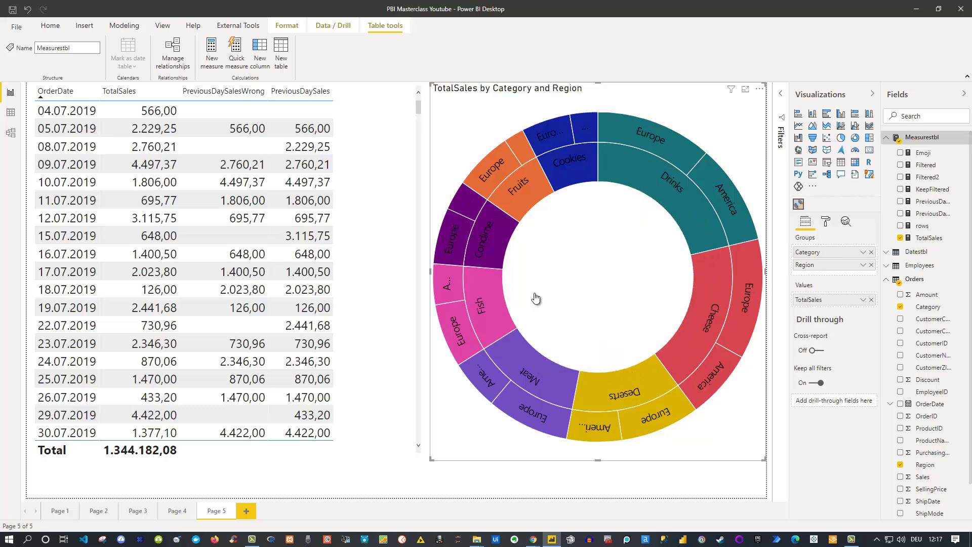
mouse_move(533, 159)
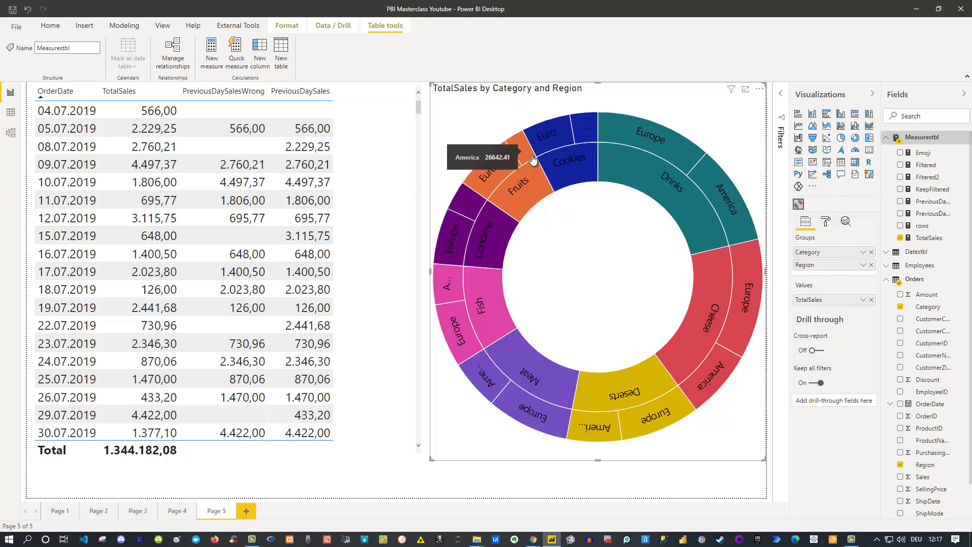
mouse_move(528, 189)
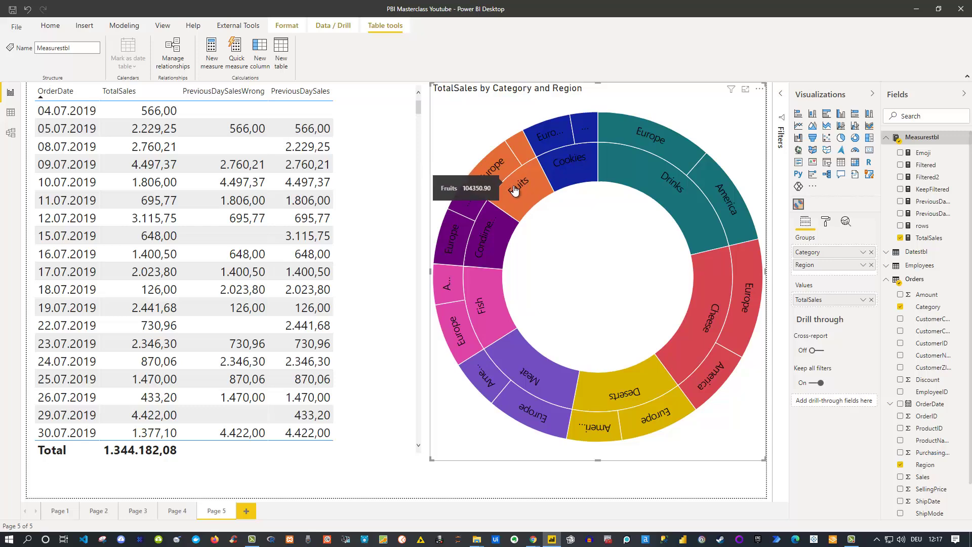
mouse_move(496, 163)
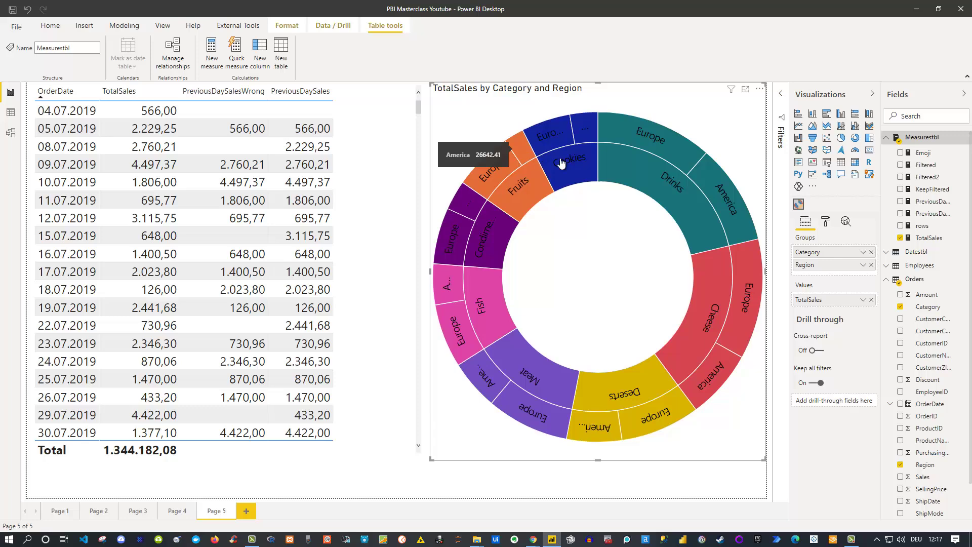
mouse_move(503, 381)
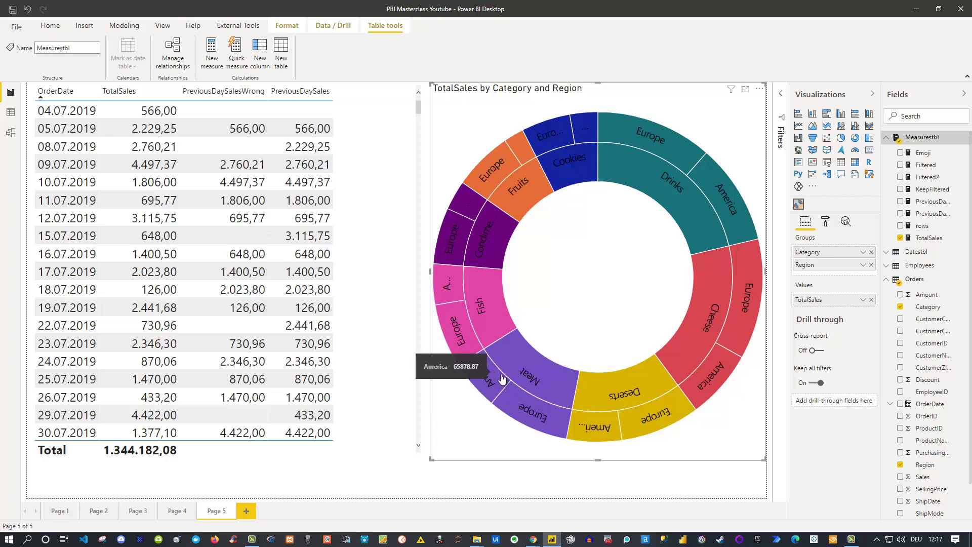
mouse_move(506, 311)
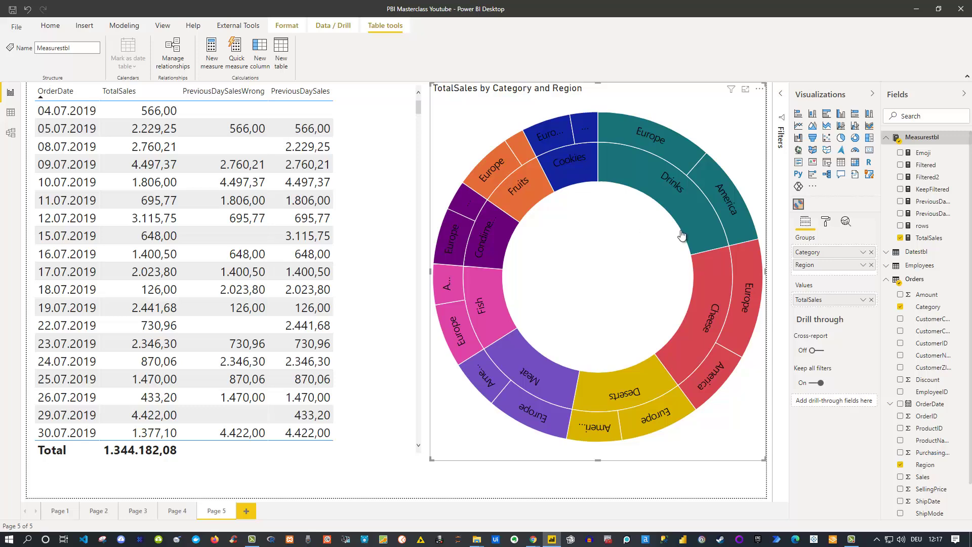
Try out the legend on the sunburst chart and switch it back off.
left_click(827, 223)
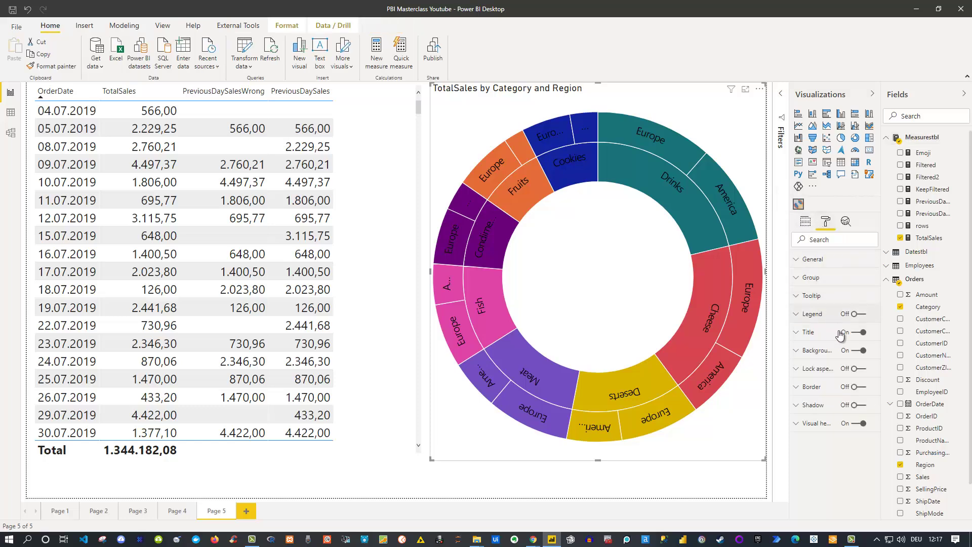
left_click(860, 315)
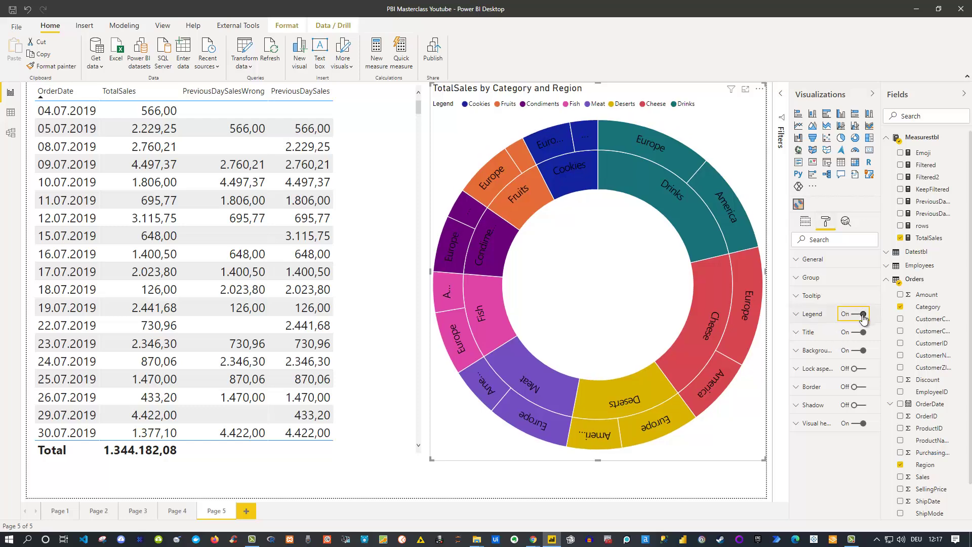
left_click(861, 315)
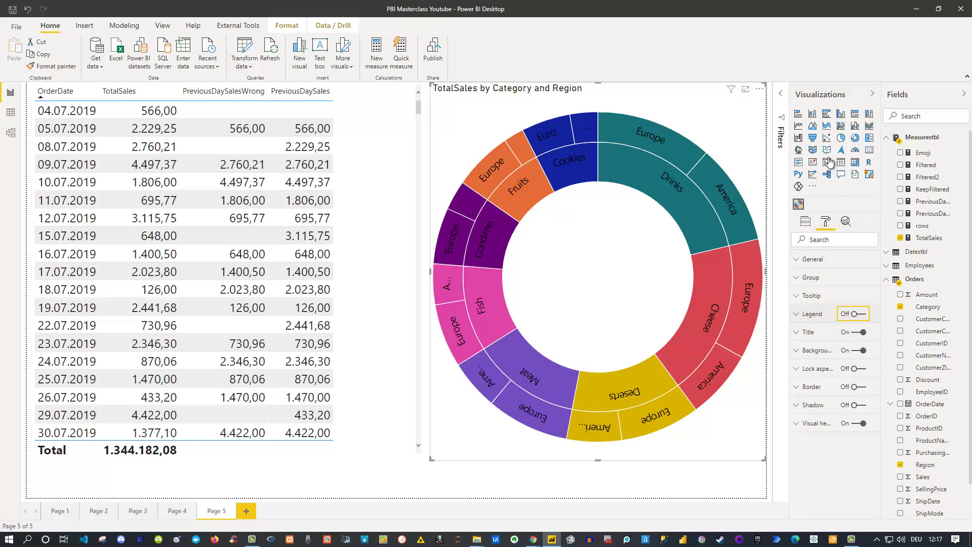
left_click(808, 224)
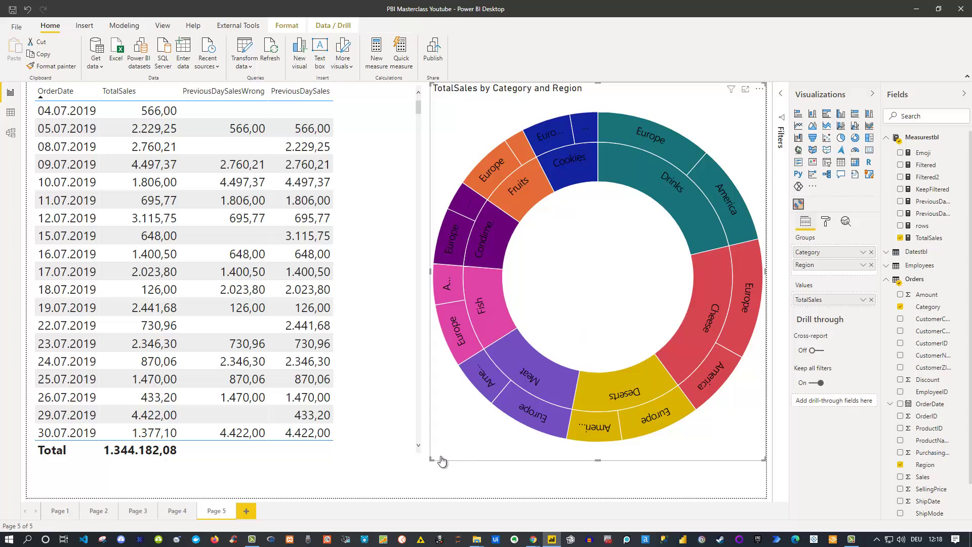
Shrink the sunburst chart from its lower-left corner and test cross-filtering the sales table by the Deserts segment, clearing the selection again.
left_click_drag(432, 459, 469, 338)
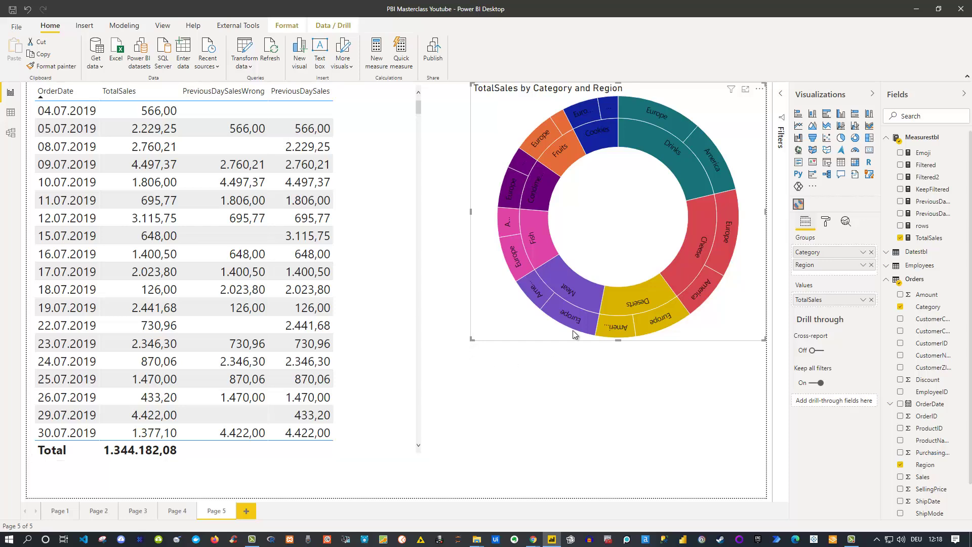
left_click(640, 304)
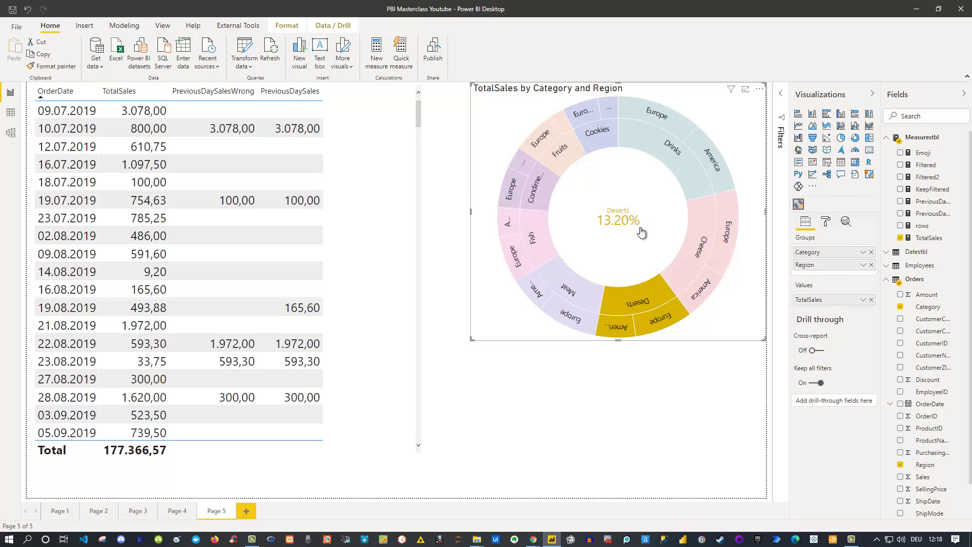
mouse_move(643, 292)
left_click(645, 286)
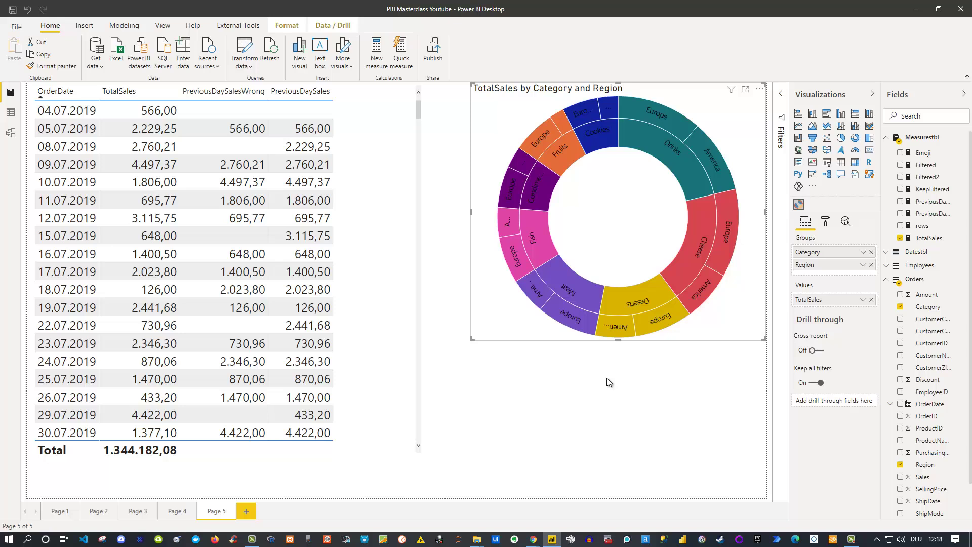
Pin the imported Sunburst visual to the visualizations pane.
right_click(799, 204)
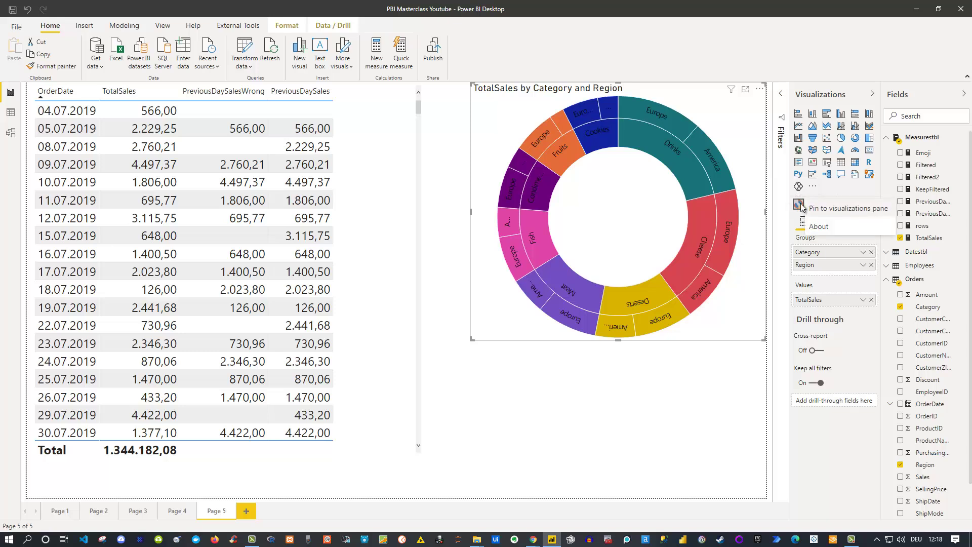
left_click(841, 213)
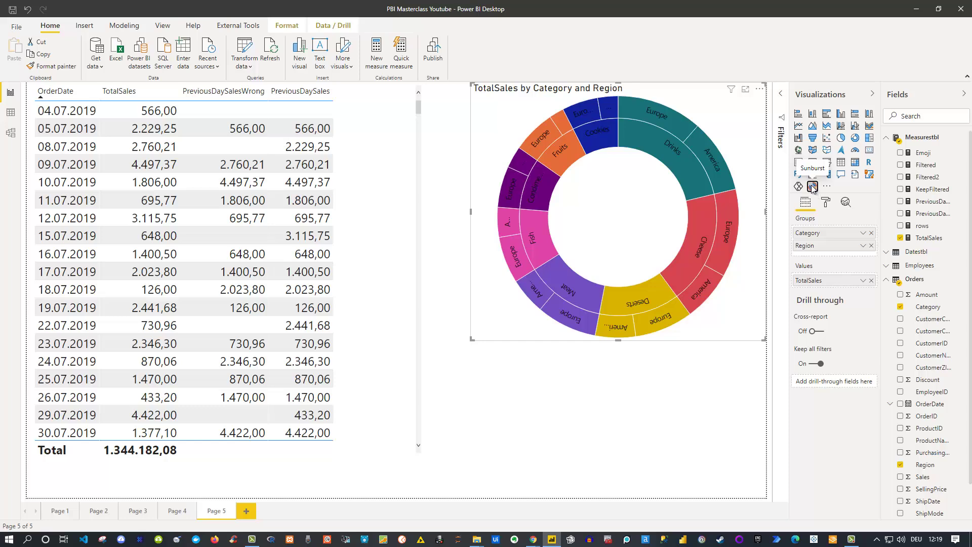
right_click(814, 187)
left_click(850, 190)
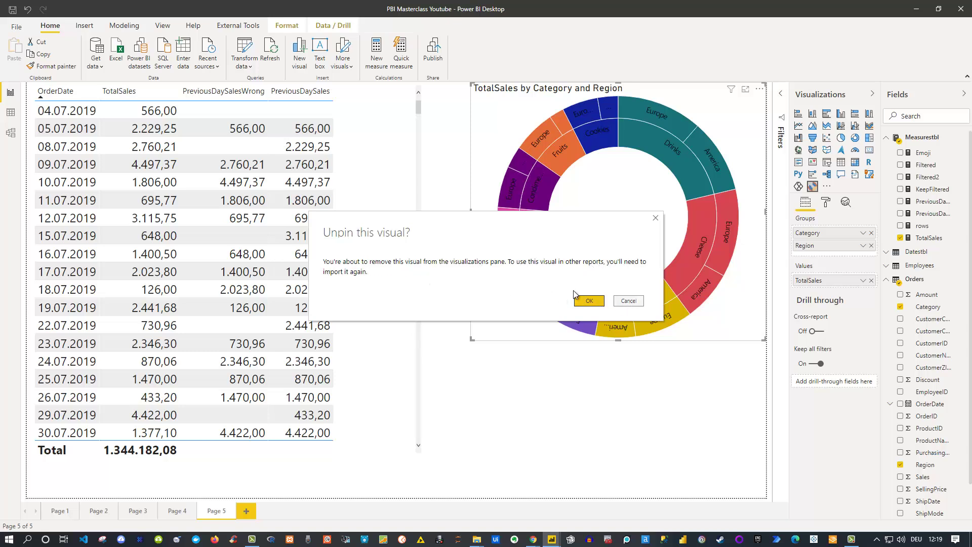
left_click(624, 303)
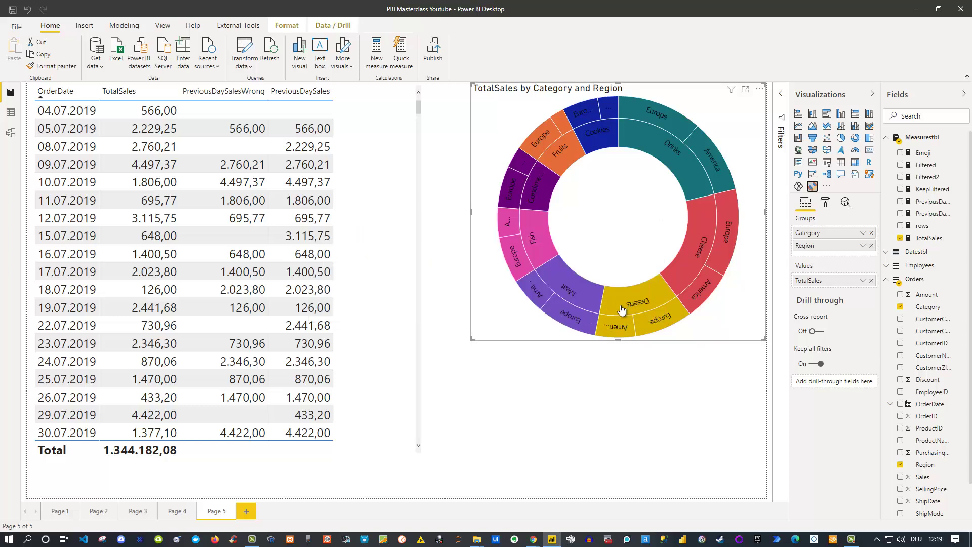
left_click(679, 367)
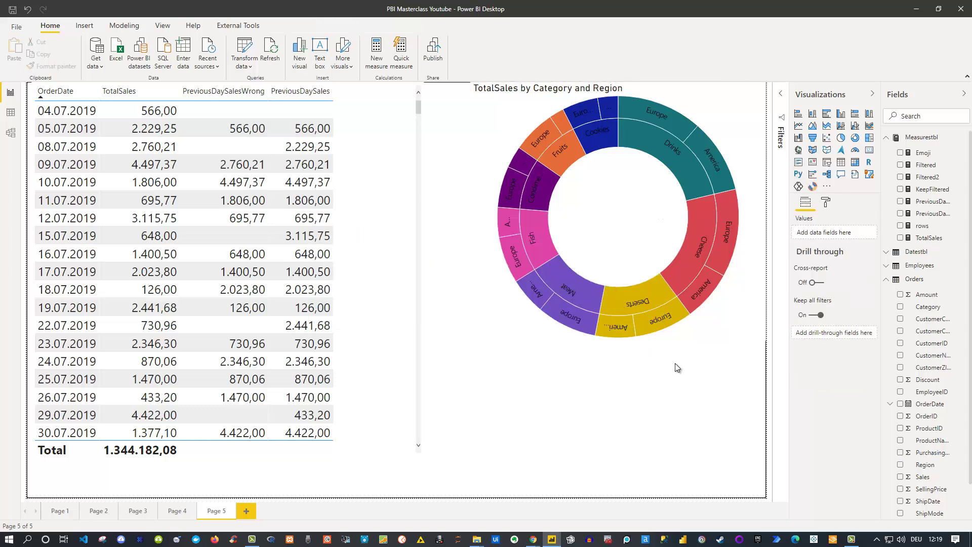
Look over the custom visuals offered on AppSource and close the gallery without importing another one.
left_click(827, 187)
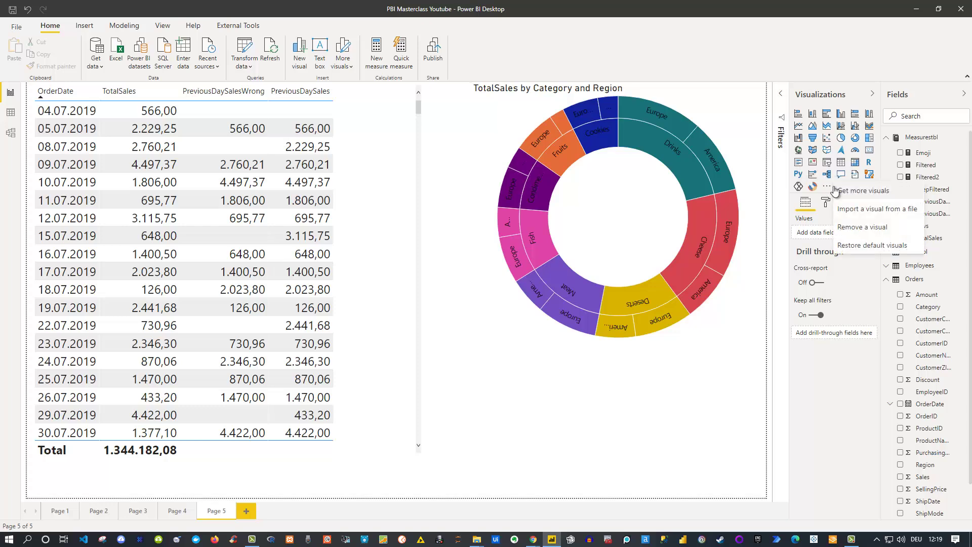
left_click(859, 193)
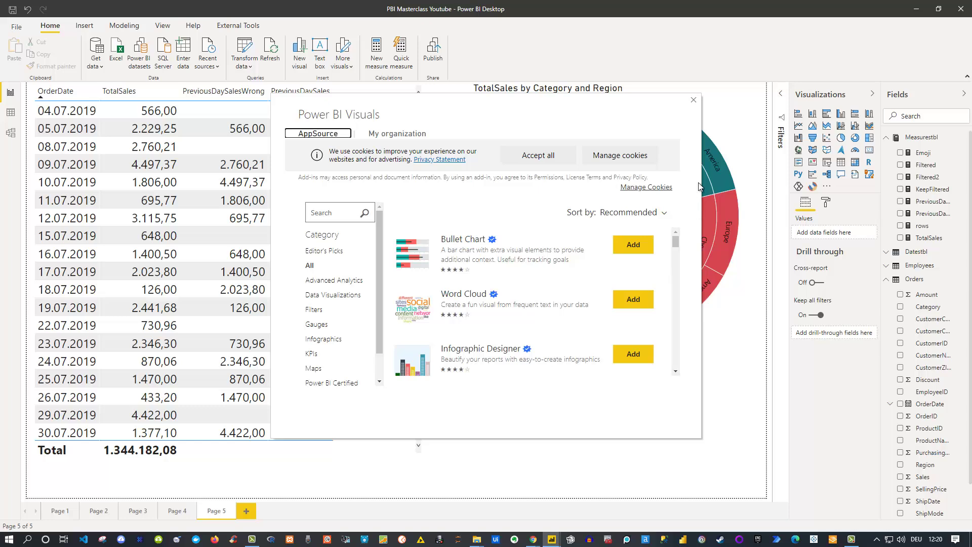
left_click(693, 100)
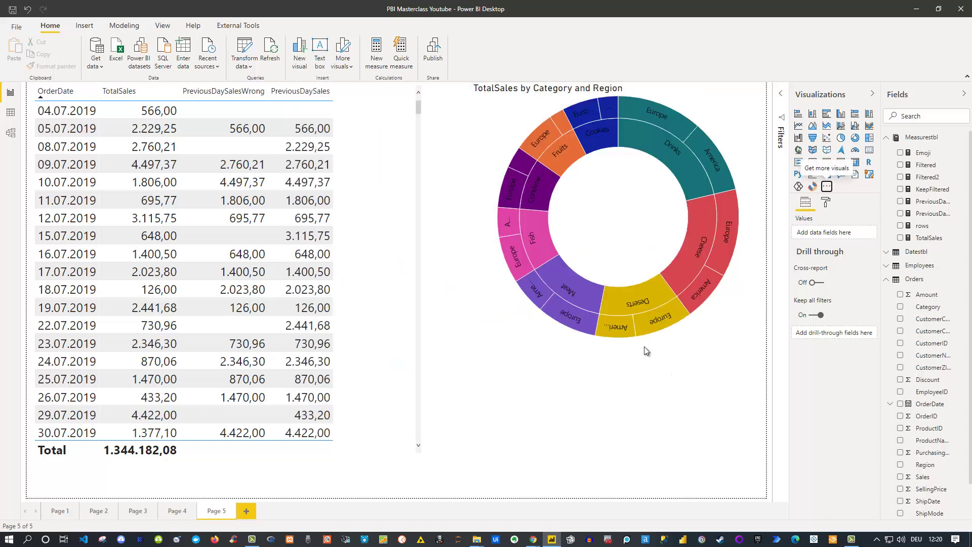